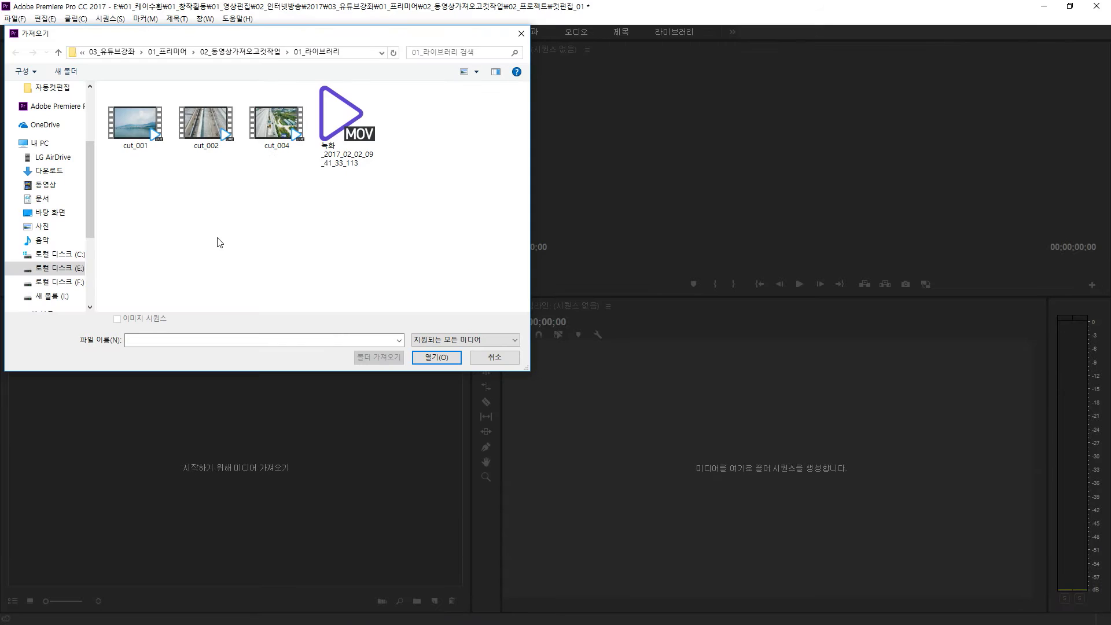
Import the cut_001 video clip into the project and open it in the Source monitor.
left_click(130, 131)
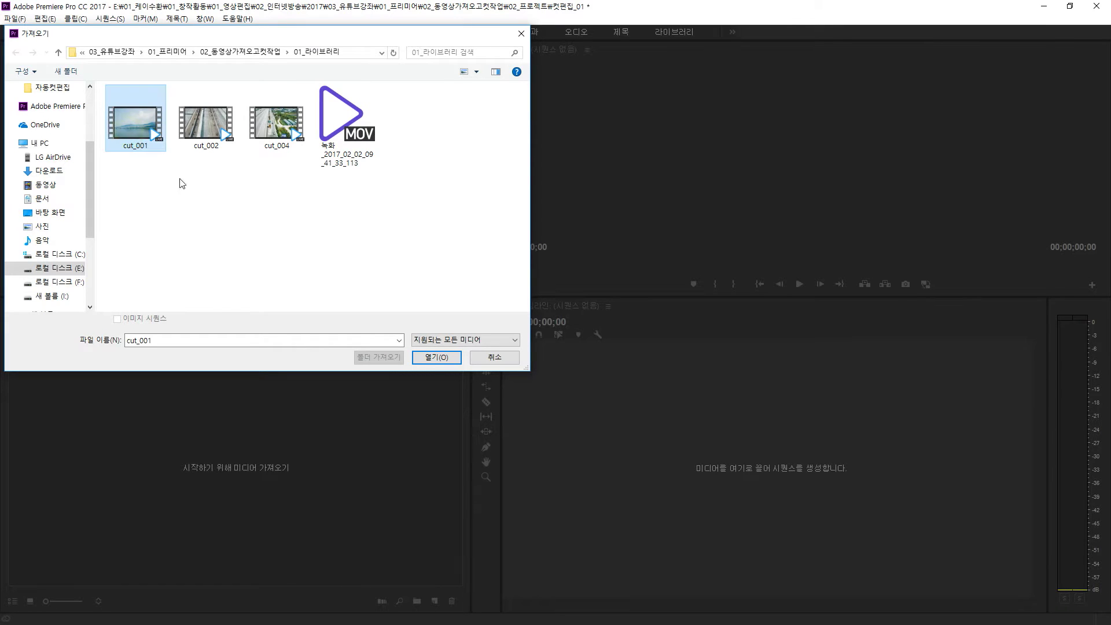
left_click(437, 358)
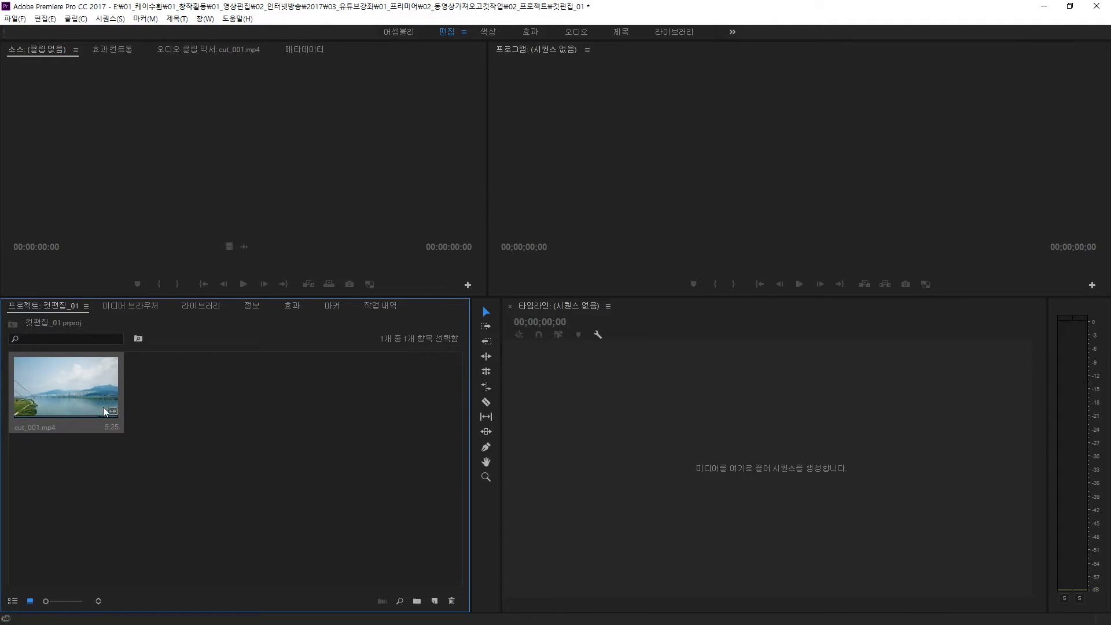
left_click(81, 394)
left_click_drag(81, 395, 186, 202)
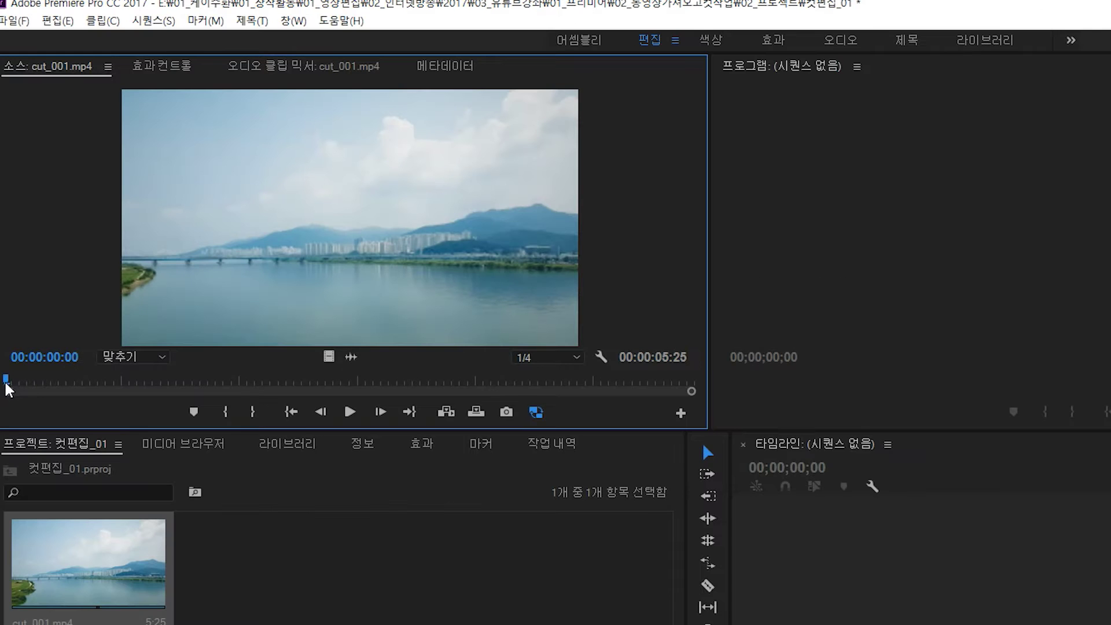
Preview cut_001 and mark its In point at 00:00:03:28 and its Out point at 00:00:05:18.
left_click_drag(5, 382, 604, 388)
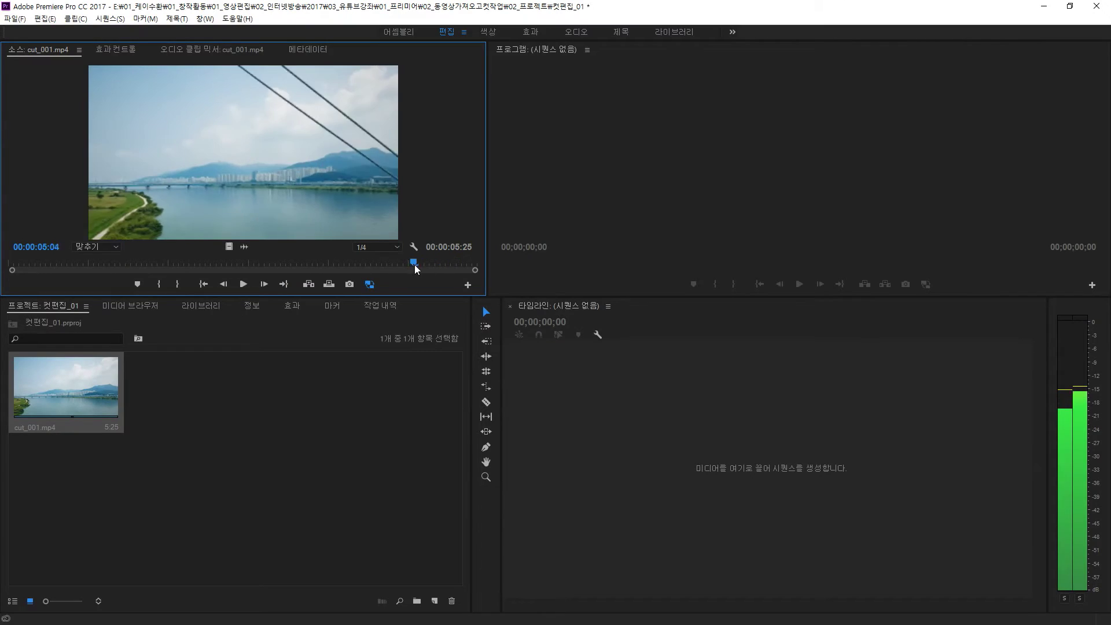
left_click_drag(415, 268, 323, 269)
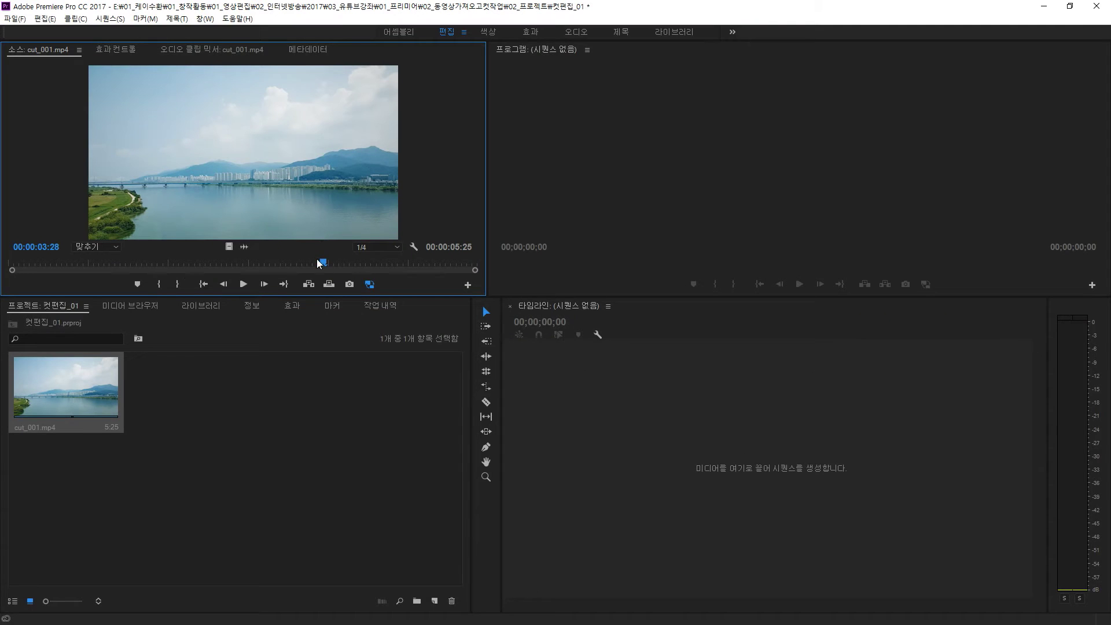
left_click(160, 285)
mouse_move(324, 263)
left_mouse_down()
mouse_move(325, 276)
mouse_move(457, 274)
left_mouse_up()
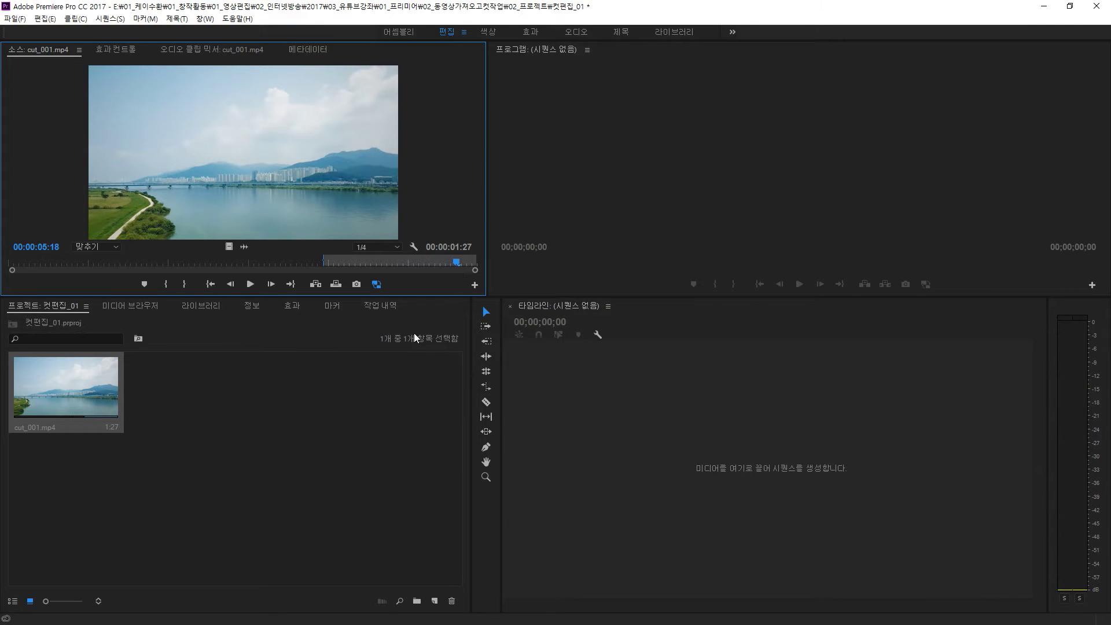
left_click(185, 288)
Place the marked range of cut_001 in the empty timeline as a new sequence and move the playhead to 00:00:02:10.
left_click(249, 175)
left_click_drag(249, 174, 688, 424)
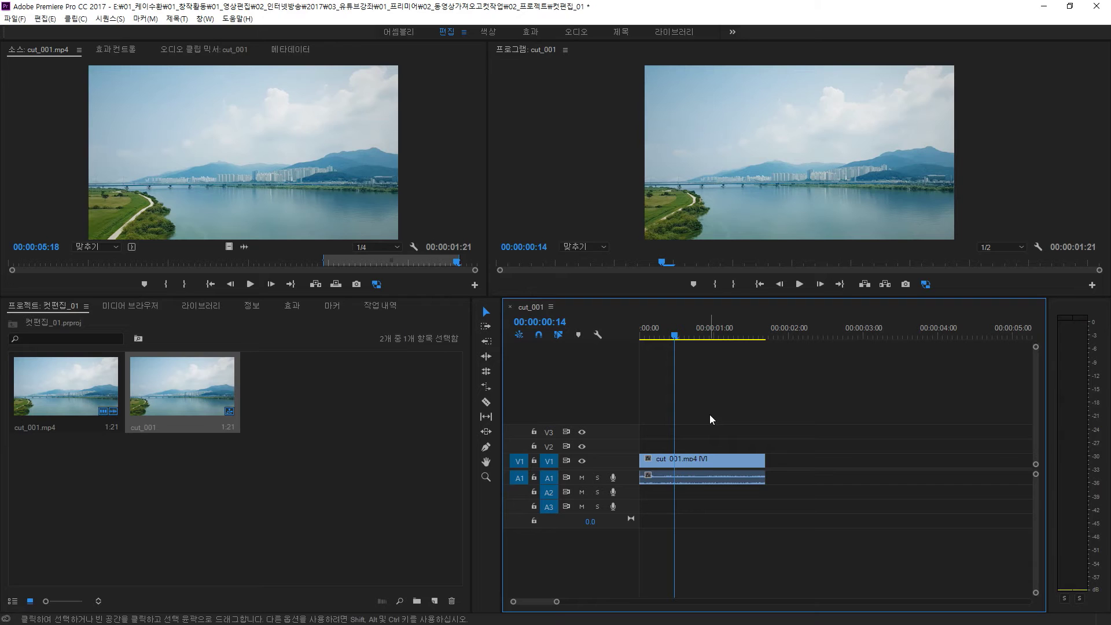
left_click(217, 492)
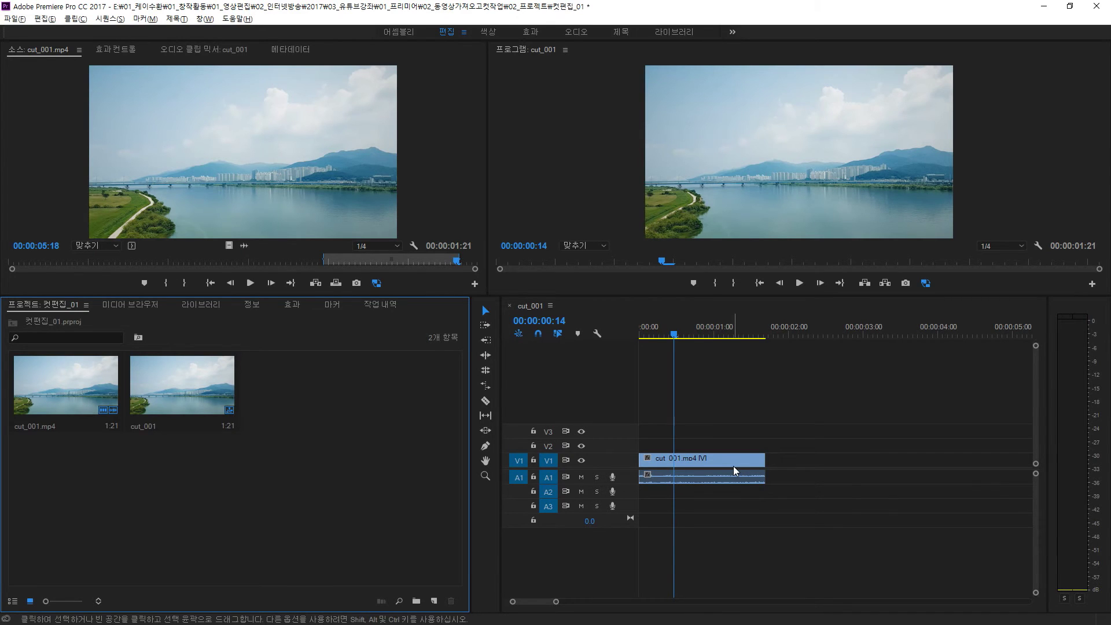
left_click(813, 331)
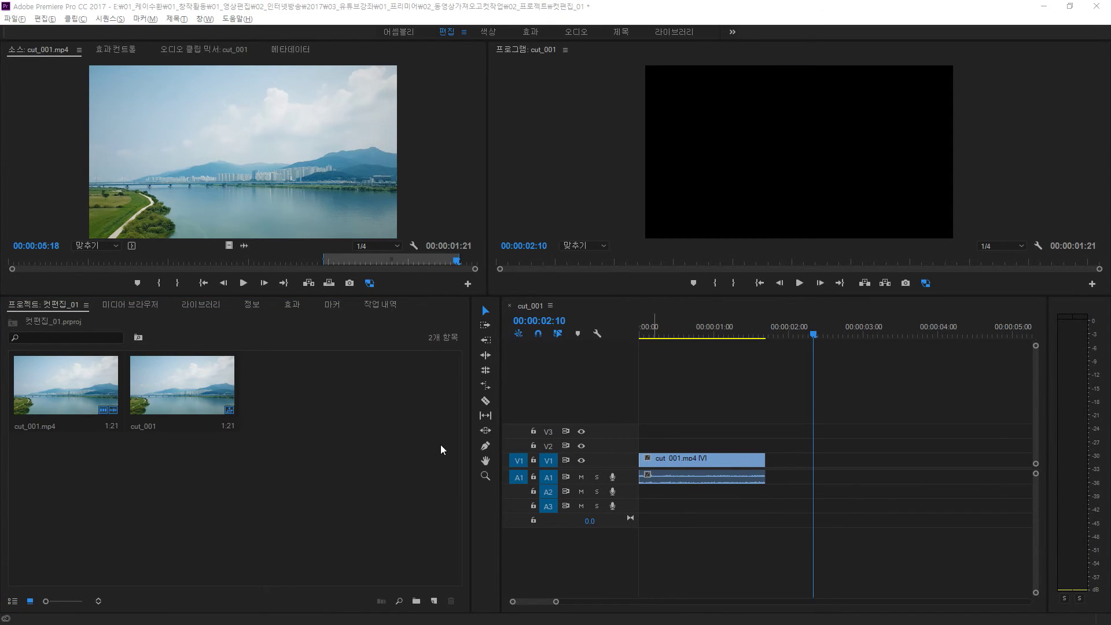
Import the cut_002 video clip into the project and open it in the Source monitor.
left_click(13, 19)
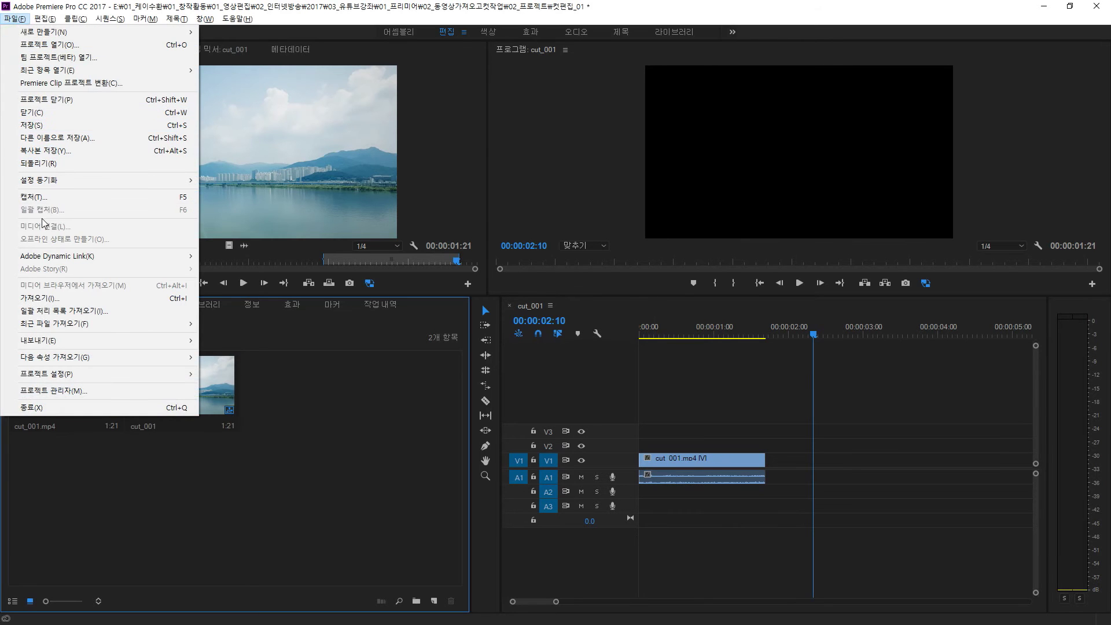
left_click(41, 297)
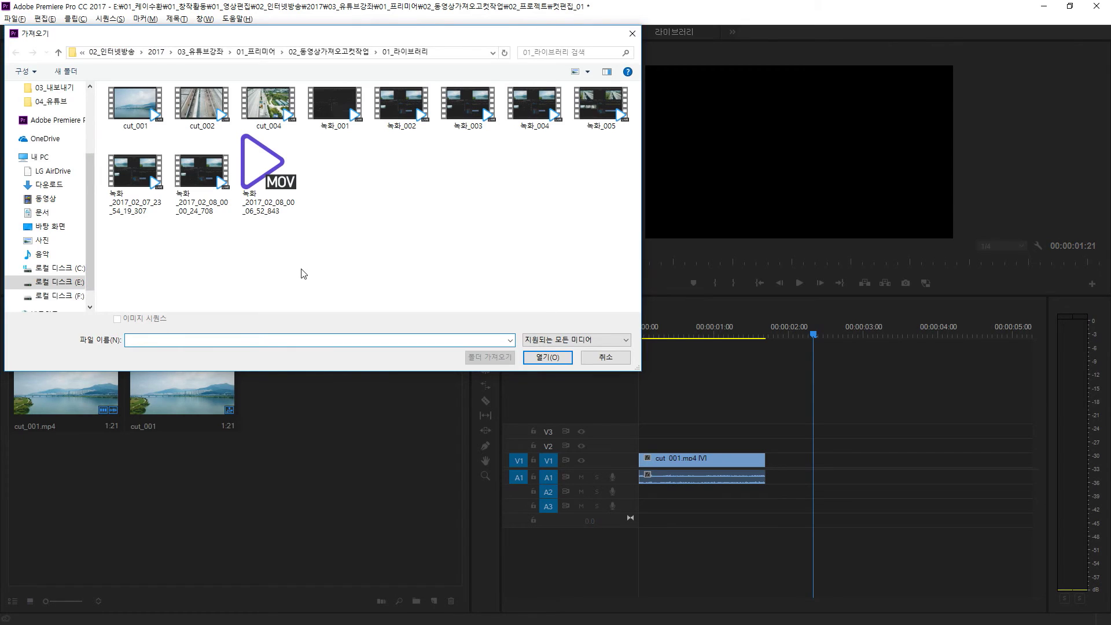
left_click(212, 114)
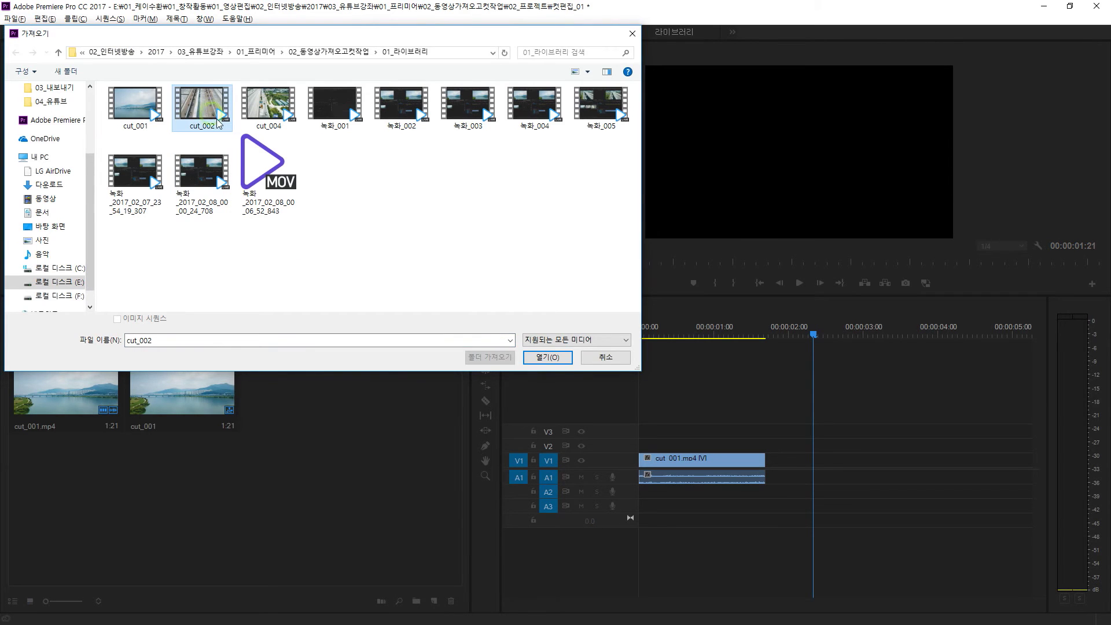
left_click(557, 360)
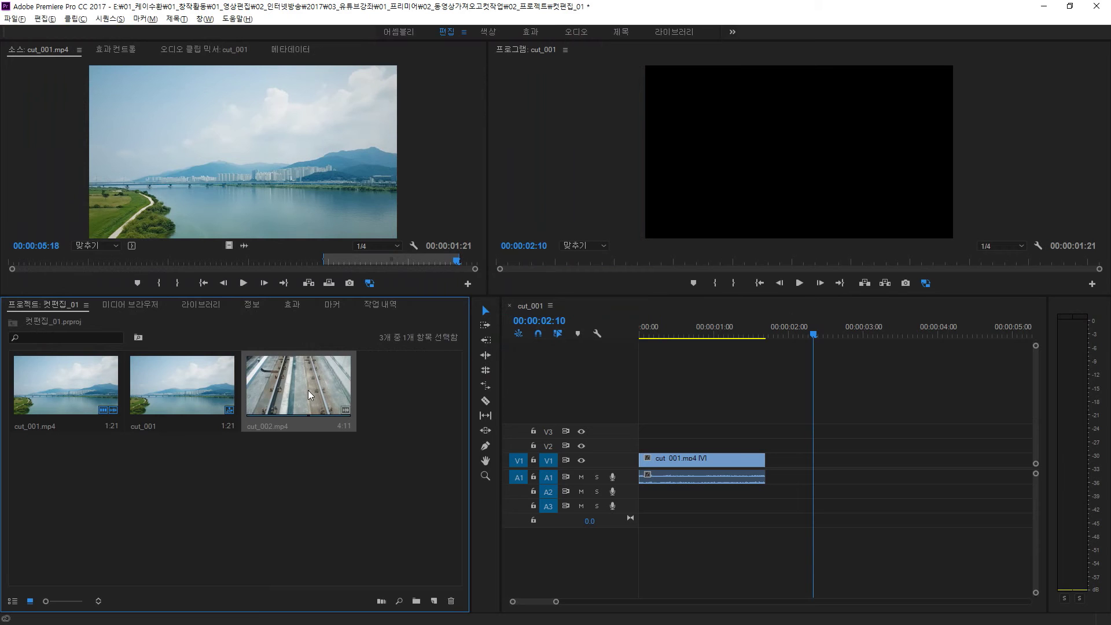
left_click_drag(308, 390, 294, 222)
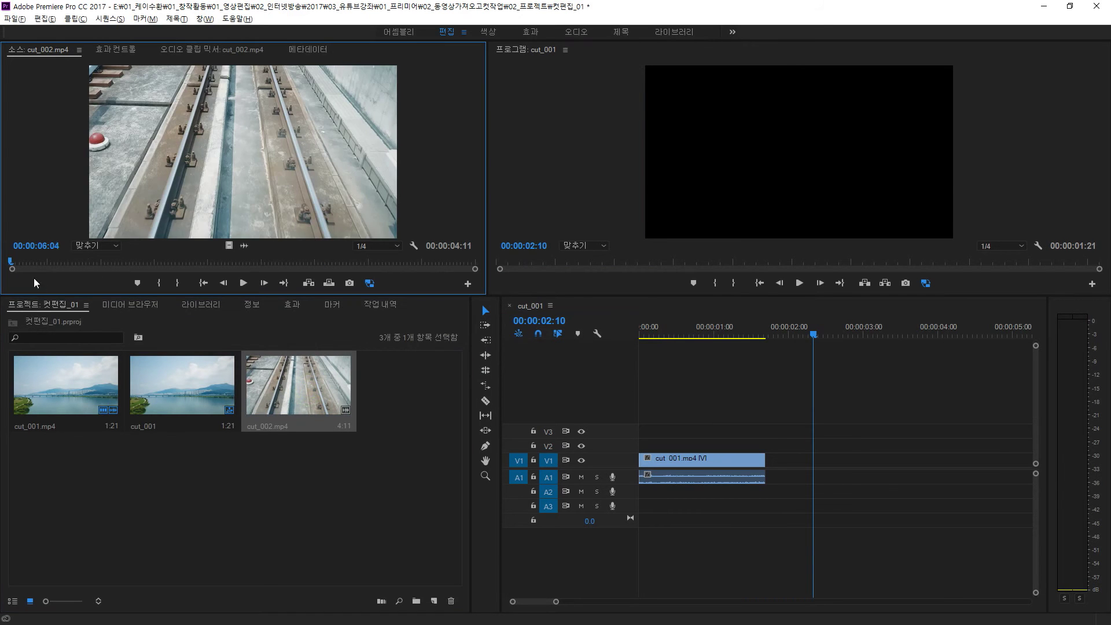
Mark a middle section of cut_002 ending at 00:00:08:29 and place it directly after the cut_001 clip on V1.
left_click_drag(10, 262, 311, 262)
key("i")
left_click(186, 283)
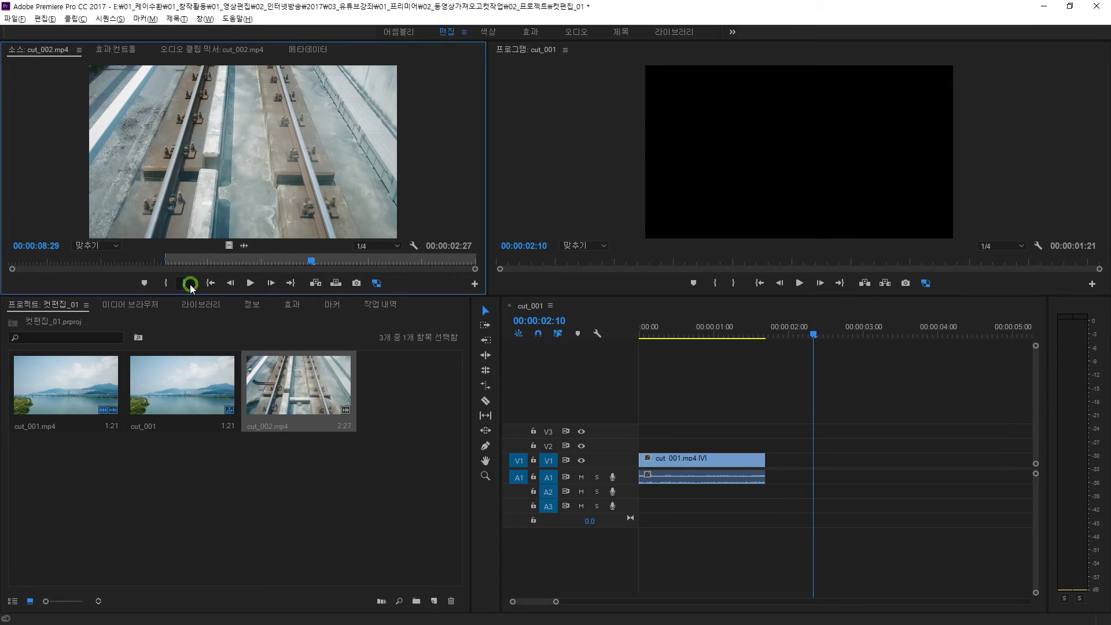
left_click_drag(290, 171, 775, 479)
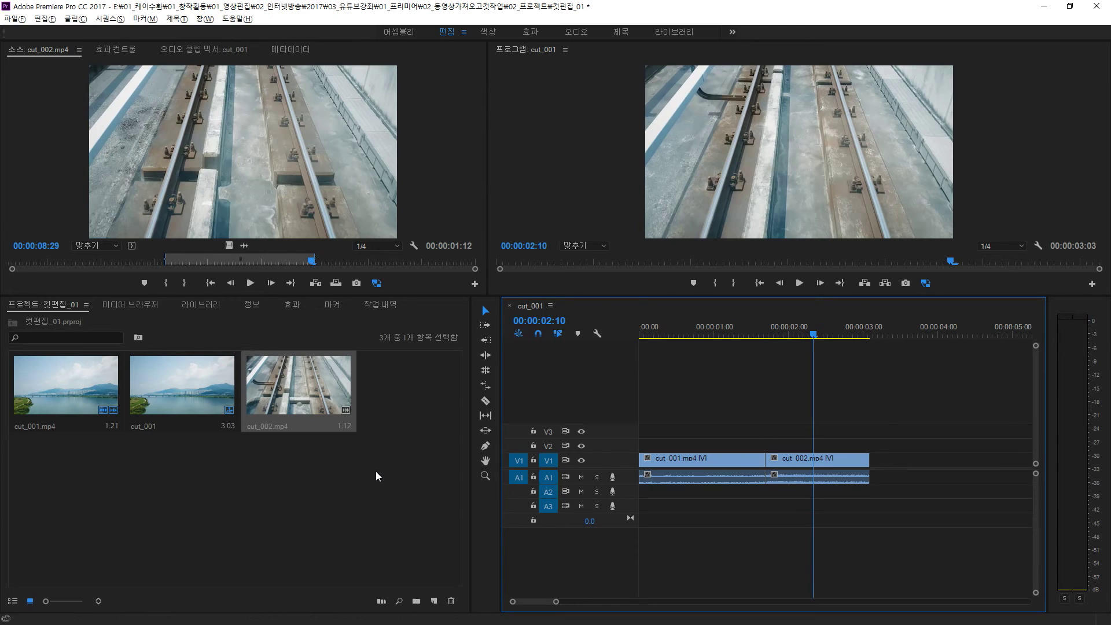
Import the cut_004 video clip into the project and open it in the Source monitor.
left_click(263, 484)
left_click(17, 22)
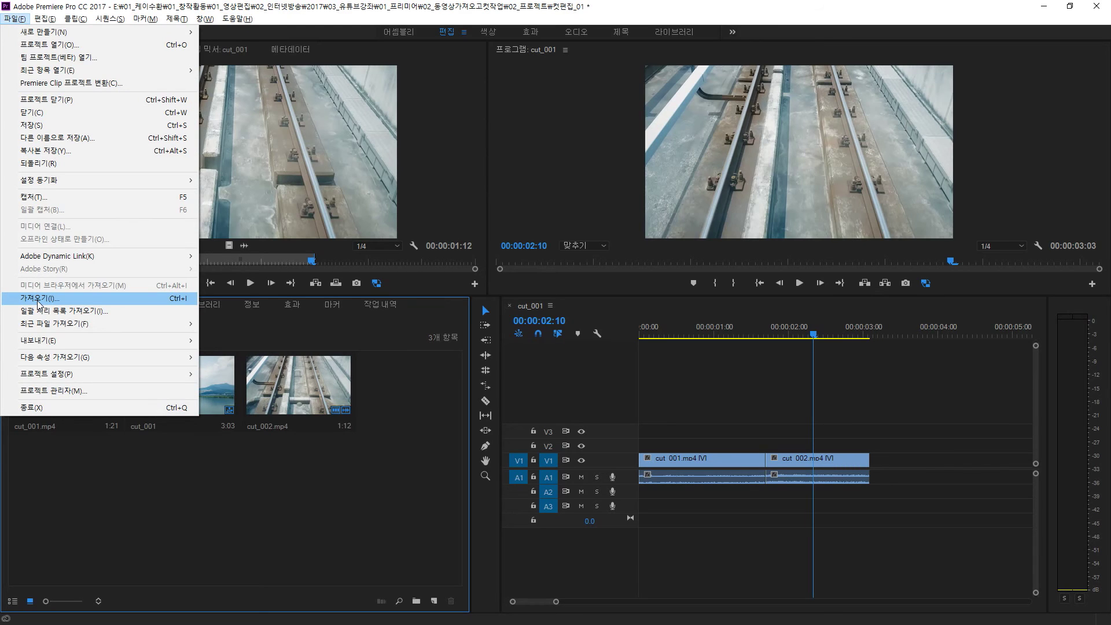
left_click(367, 484)
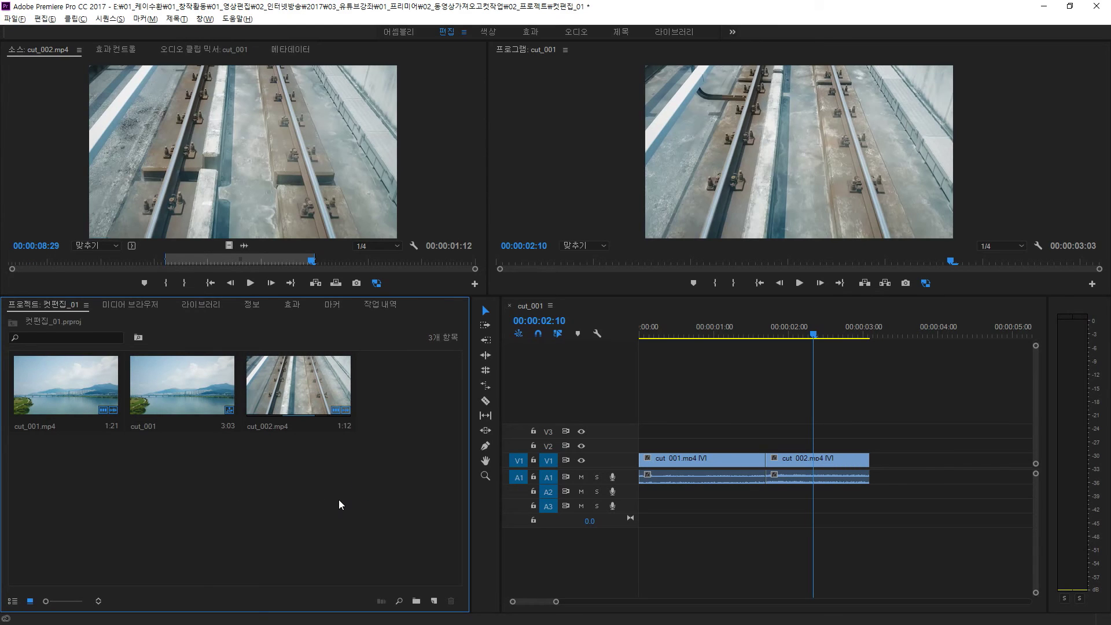
double_click(340, 501)
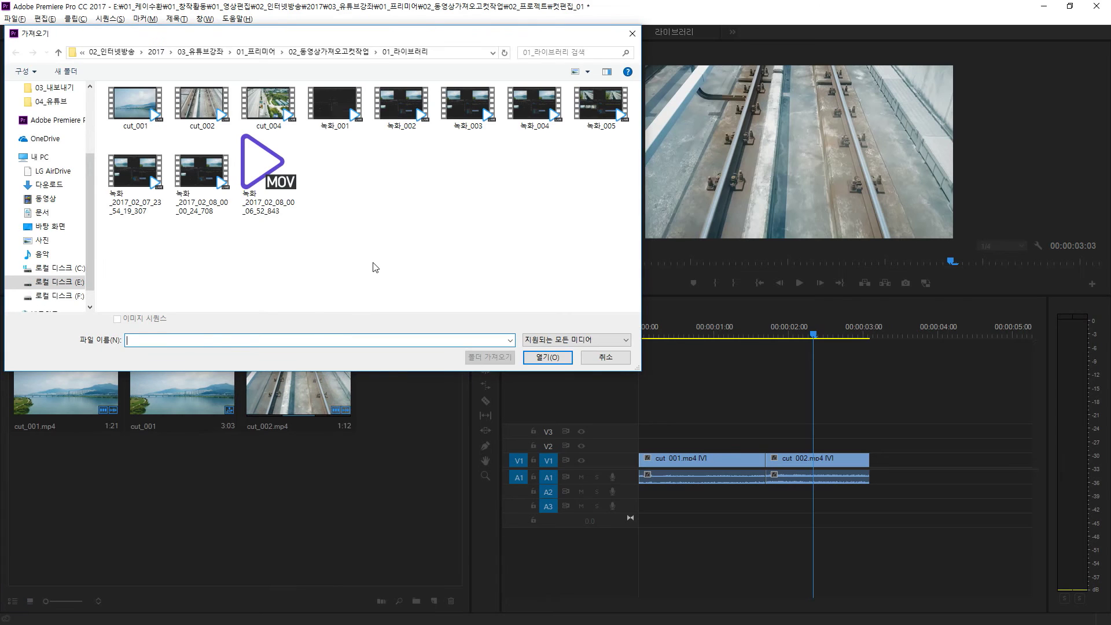
left_click(278, 116)
left_click(548, 357)
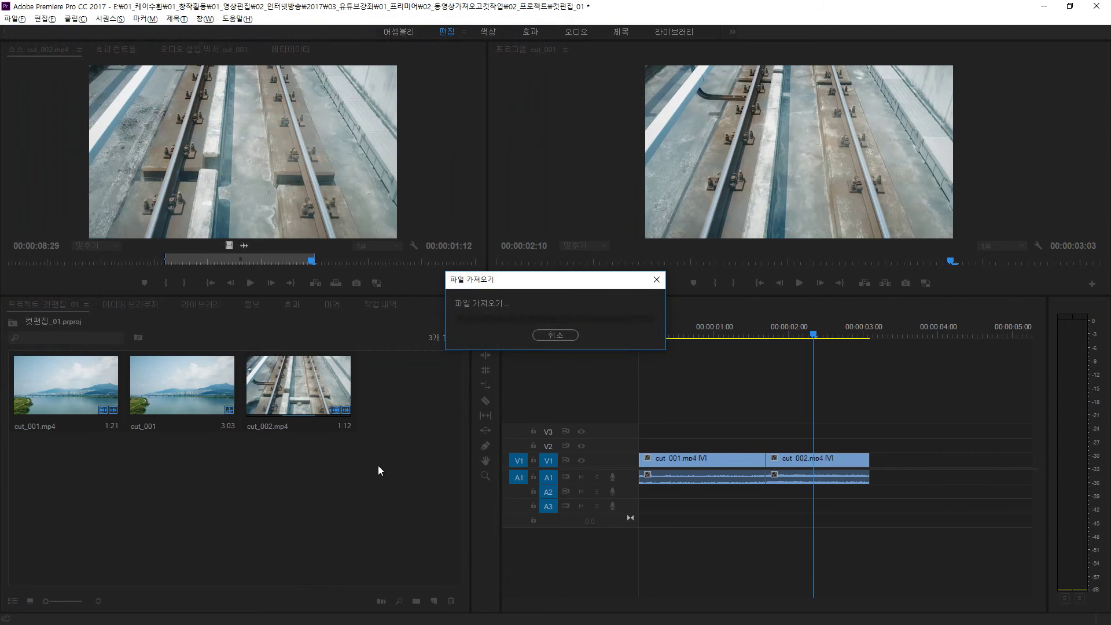
left_click_drag(401, 410, 249, 167)
left_click_drag(186, 225, 184, 227)
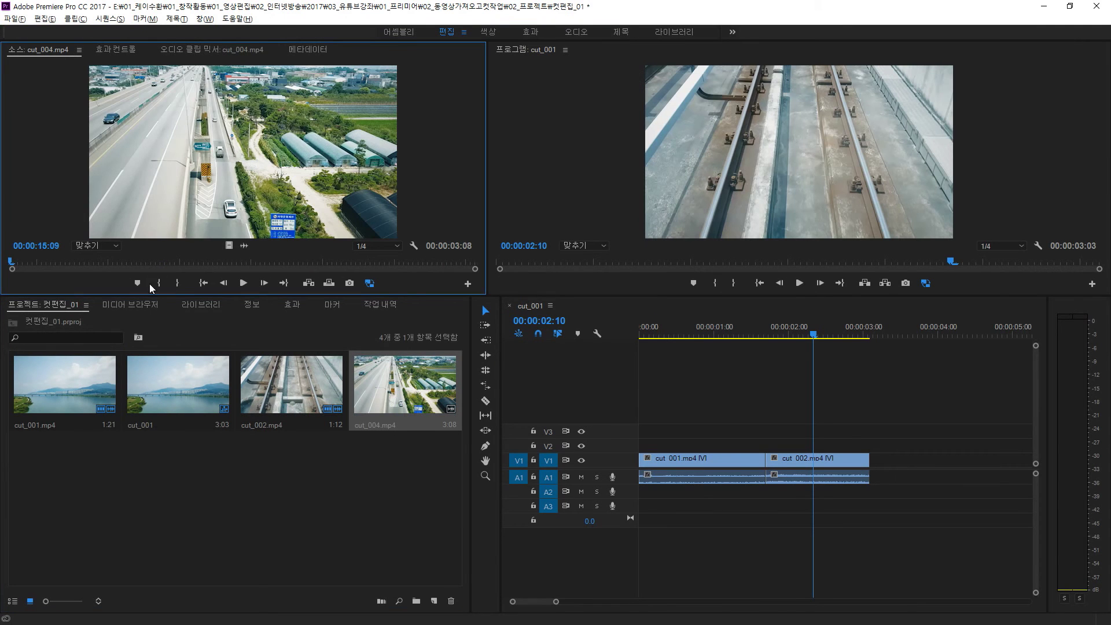
Mark cut_004 from its start at 00:00:15:09 to 00:00:17:03 and place the range directly after cut_002 on V1.
left_click_drag(11, 261, 266, 261)
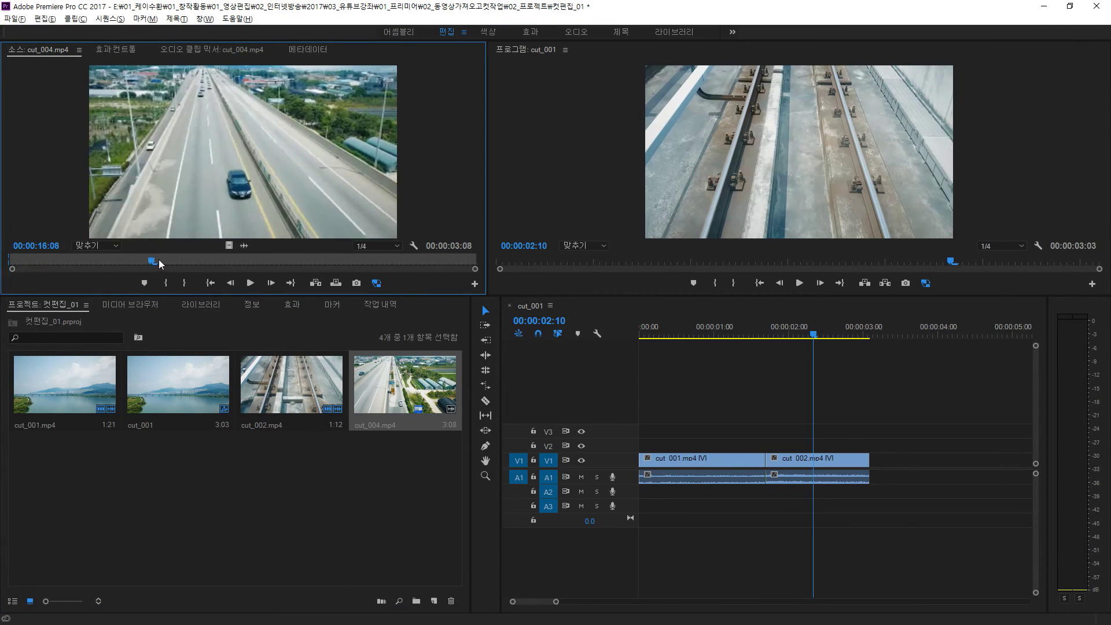
left_click(184, 283)
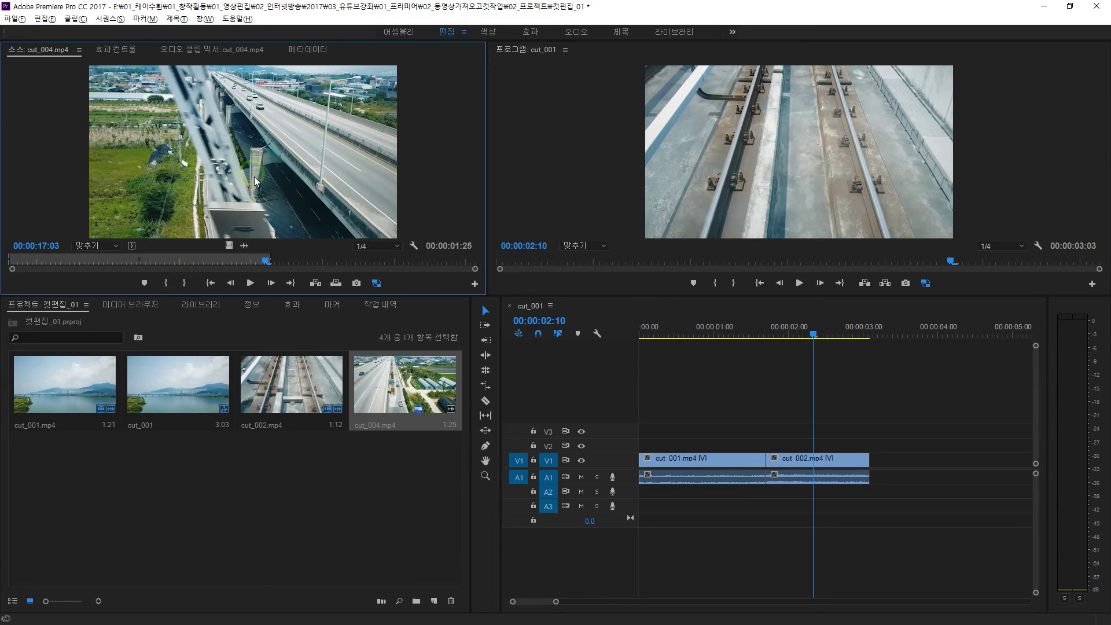
left_click_drag(401, 246, 874, 467)
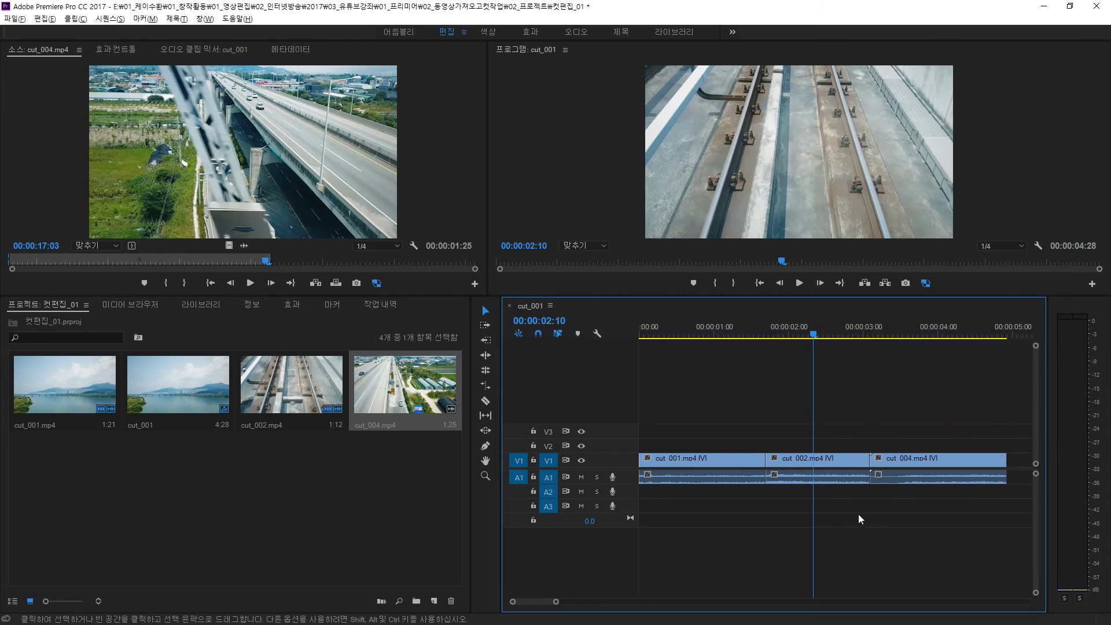
Return the timeline playhead to 00:00:00:00 and play the sequence to review the assembled cuts.
key("Right")
key("Right")
key("Right")
key("Right")
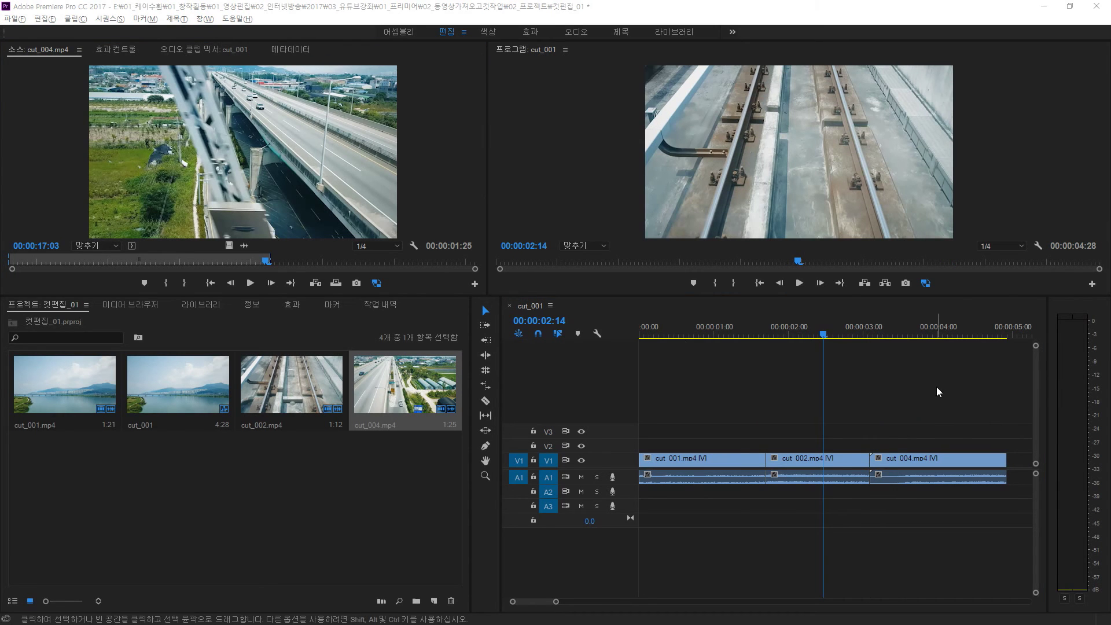
left_click_drag(825, 339, 633, 340)
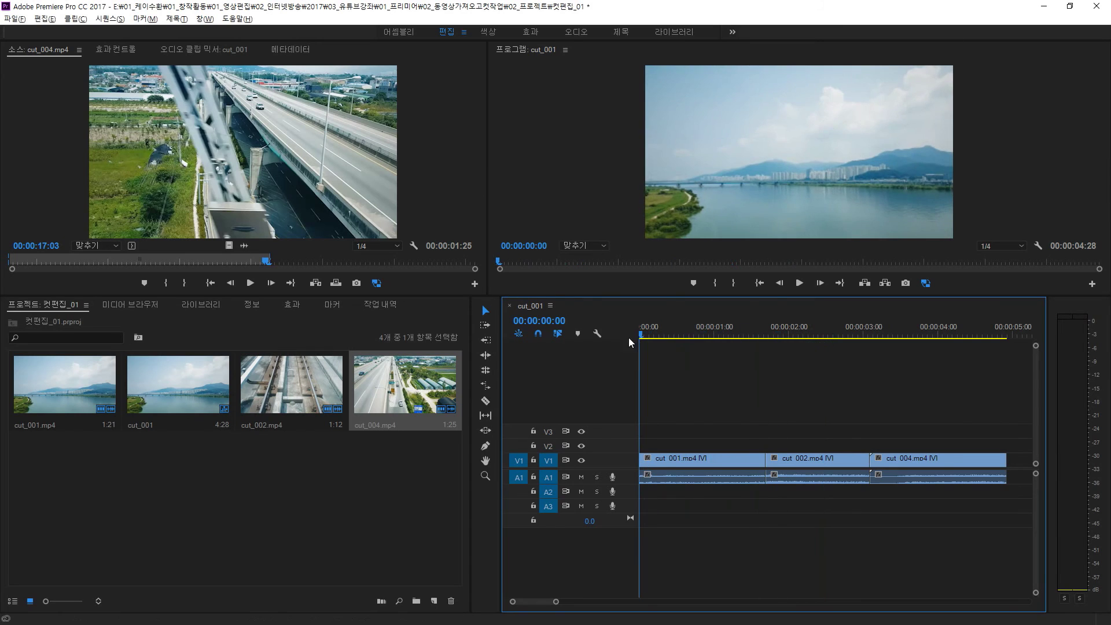
left_click(799, 282)
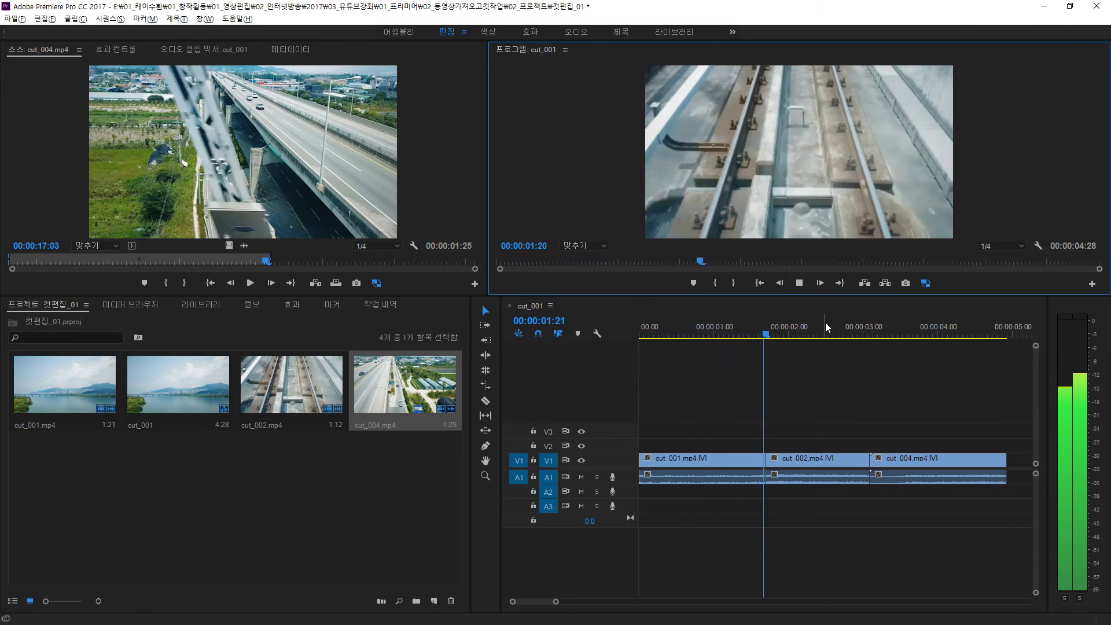